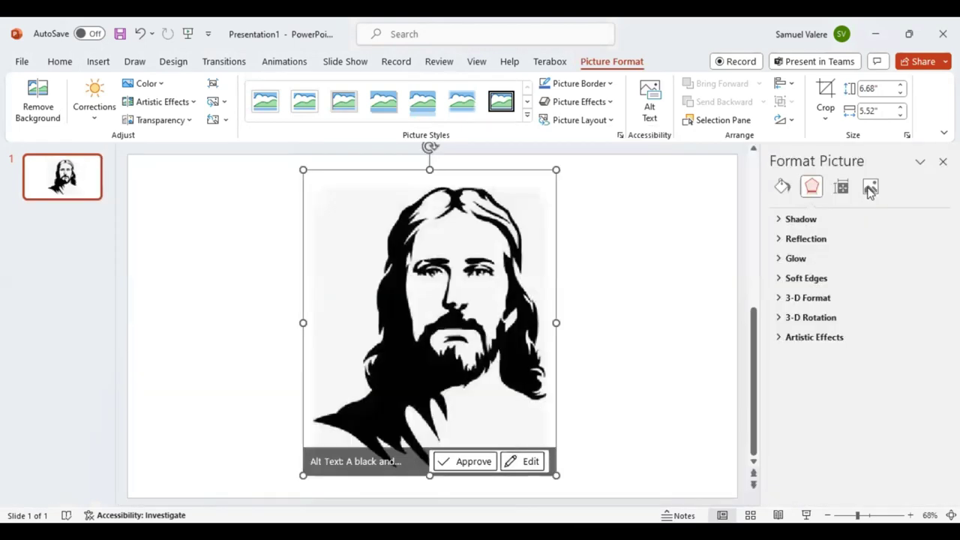
Set the portrait picture's transparency to 79% in the Format Picture settings.
click(870, 188)
click(828, 260)
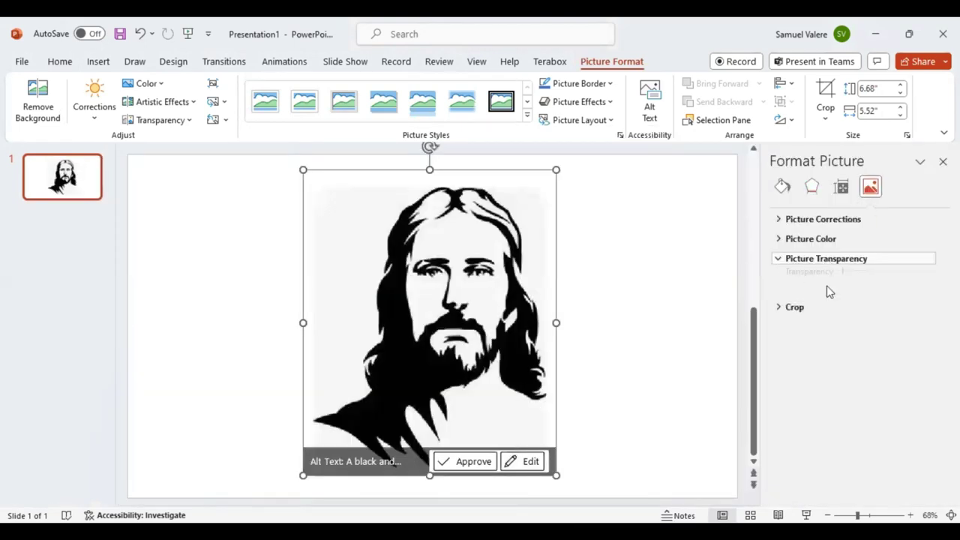
drag(844, 301, 874, 301)
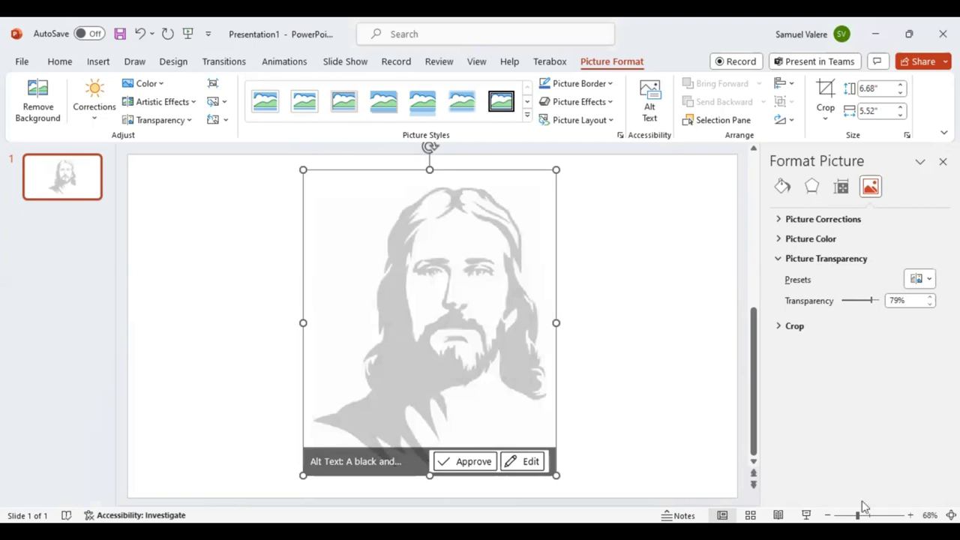
Deselect the picture, zoom the slide out to 77% and bring up the Insert Shapes options.
click(586, 281)
ctrl+scroll(588, 282, up, 2)
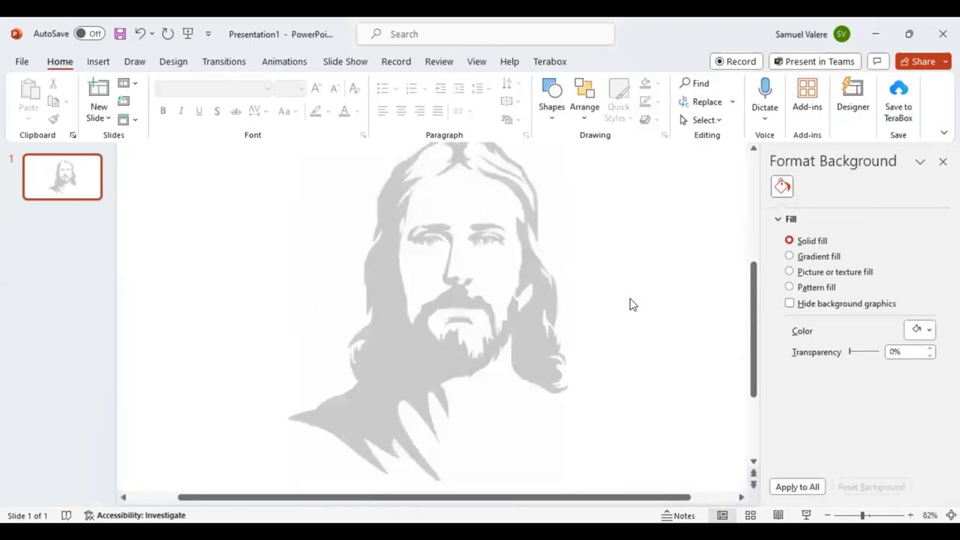
scroll(746, 388, up, 2)
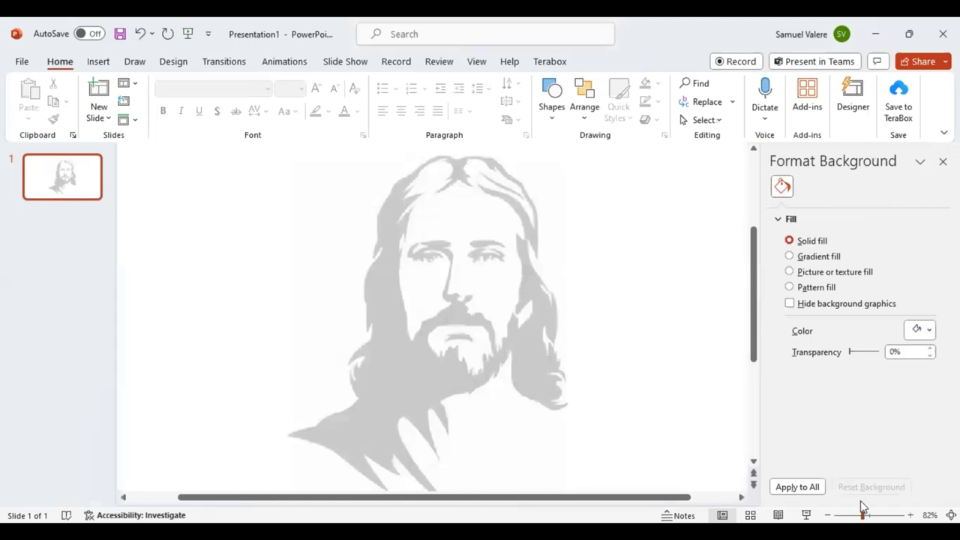
drag(863, 508, 861, 515)
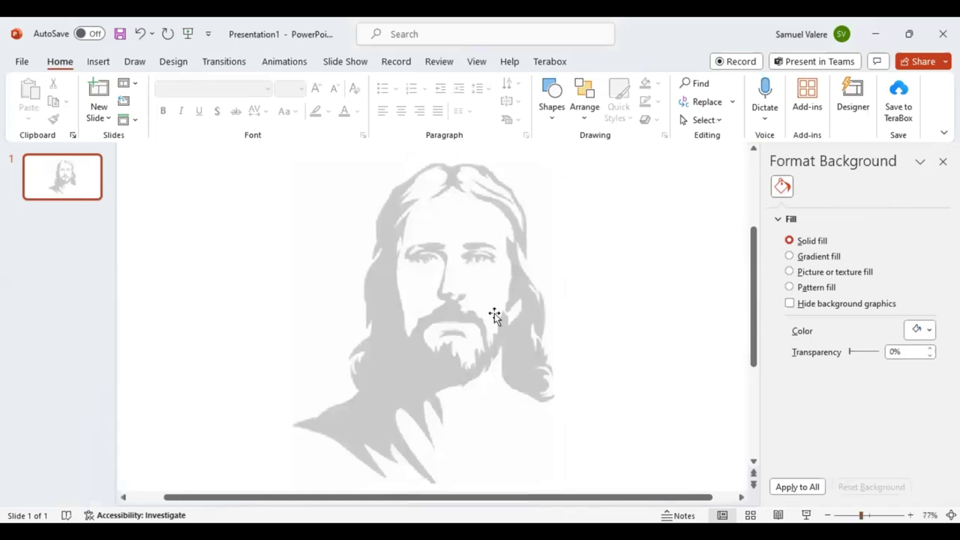
scroll(494, 316, down, 1)
scroll(495, 316, up, 1)
click(98, 62)
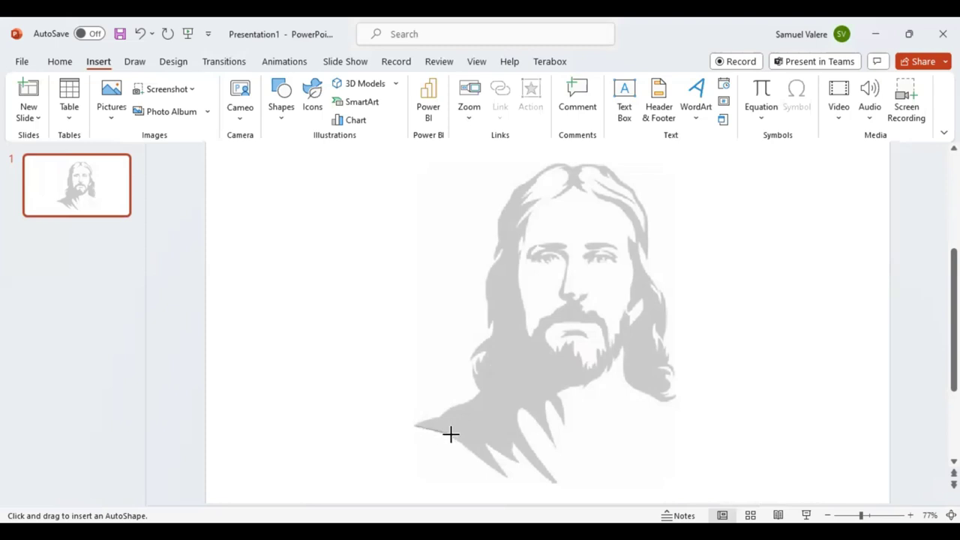
Trace the portrait's outer outline with Freeform and close it into a 6.28" by 5.12" shape.
drag(454, 435, 470, 454)
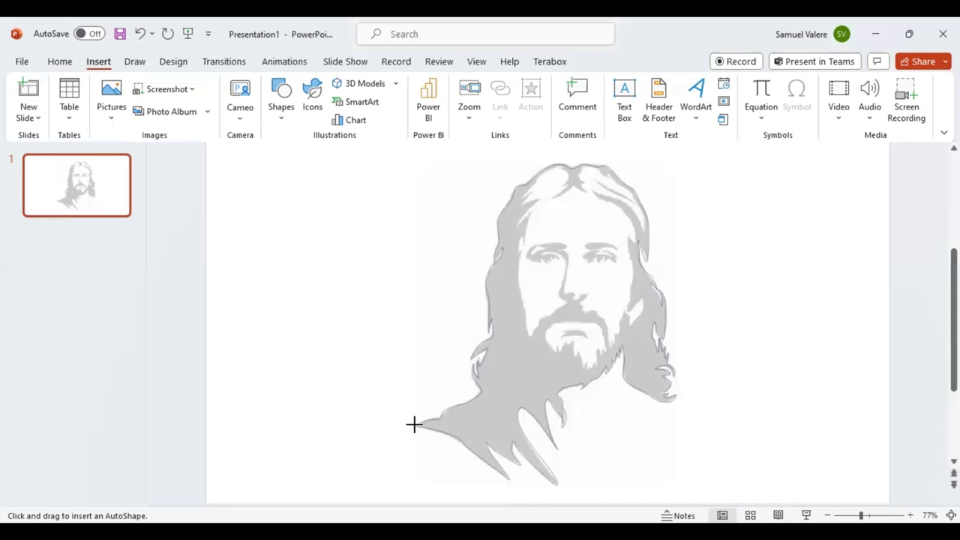
click(414, 425)
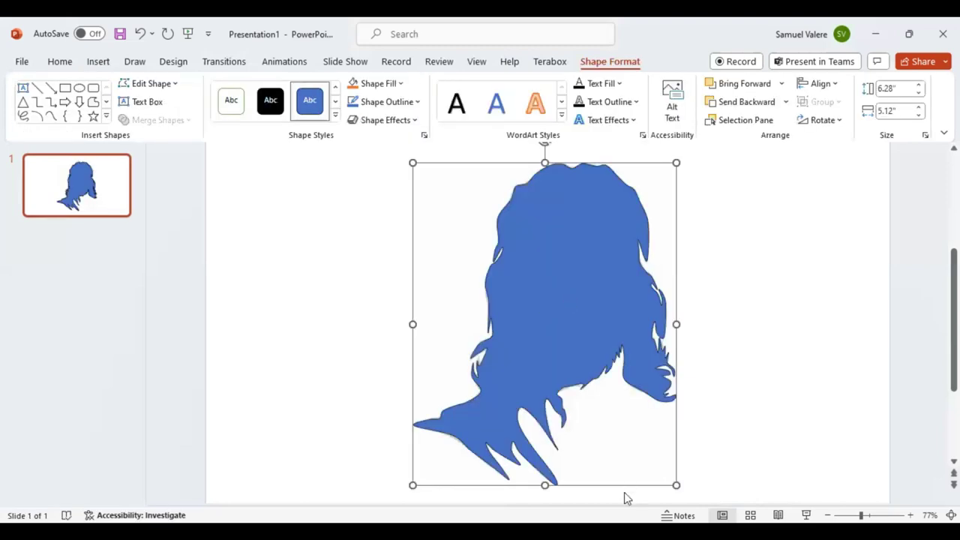
Set the silhouette shape's fill transparency to 94% through Format Shape.
right_click(571, 420)
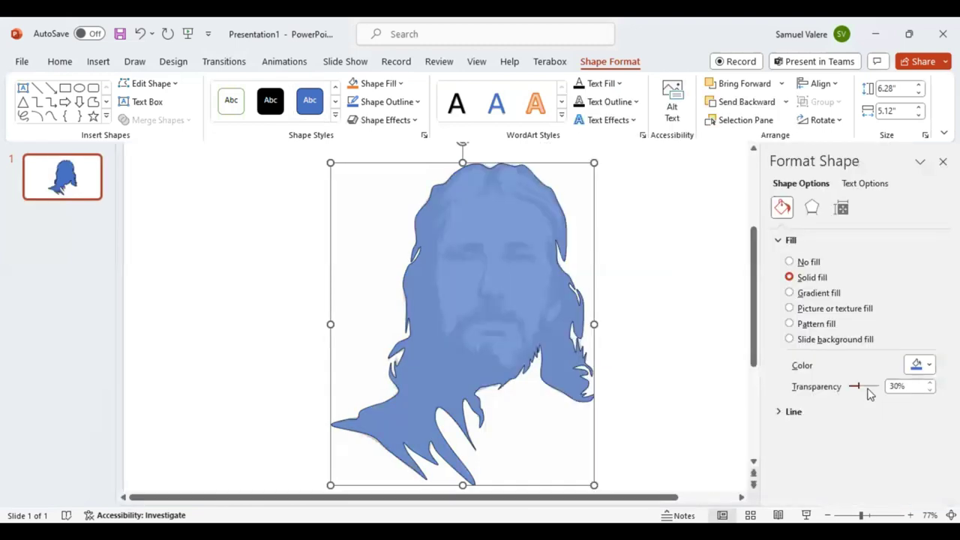
click(868, 387)
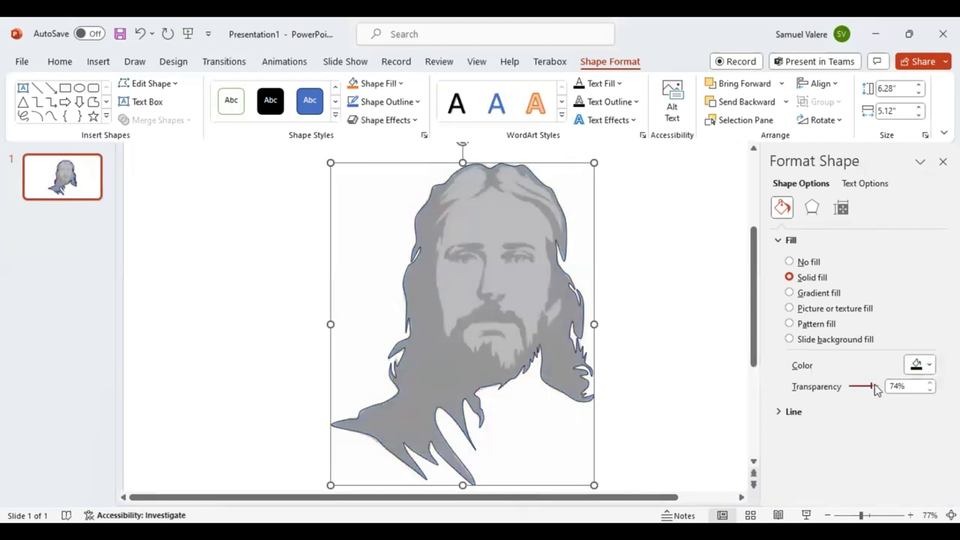
drag(876, 389, 879, 390)
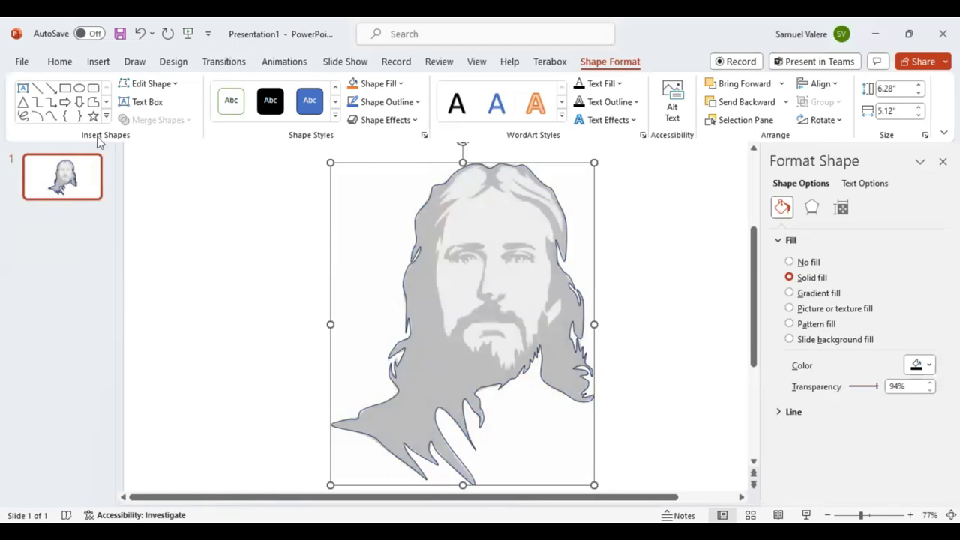
Pick Freeform: Shape and start tracing the face and inner hair region.
click(50, 116)
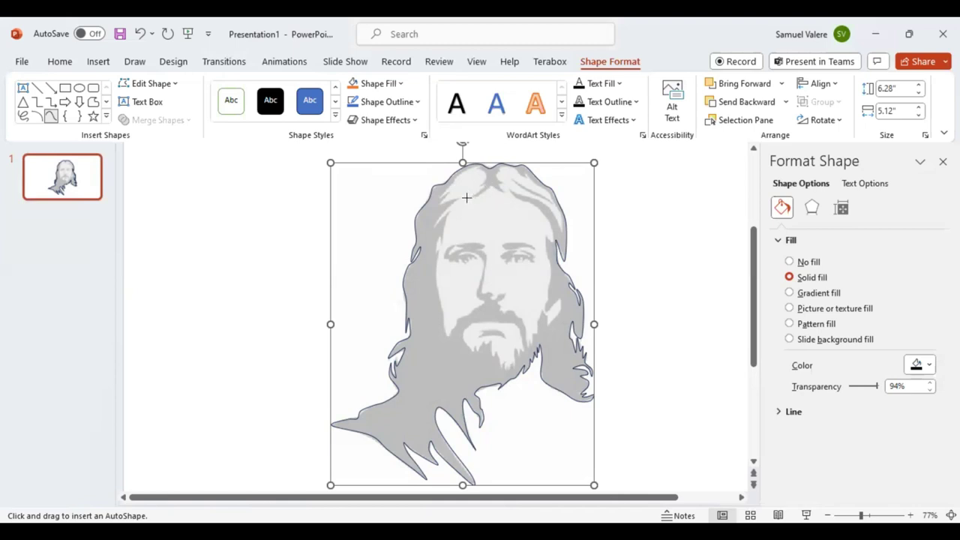
click(484, 186)
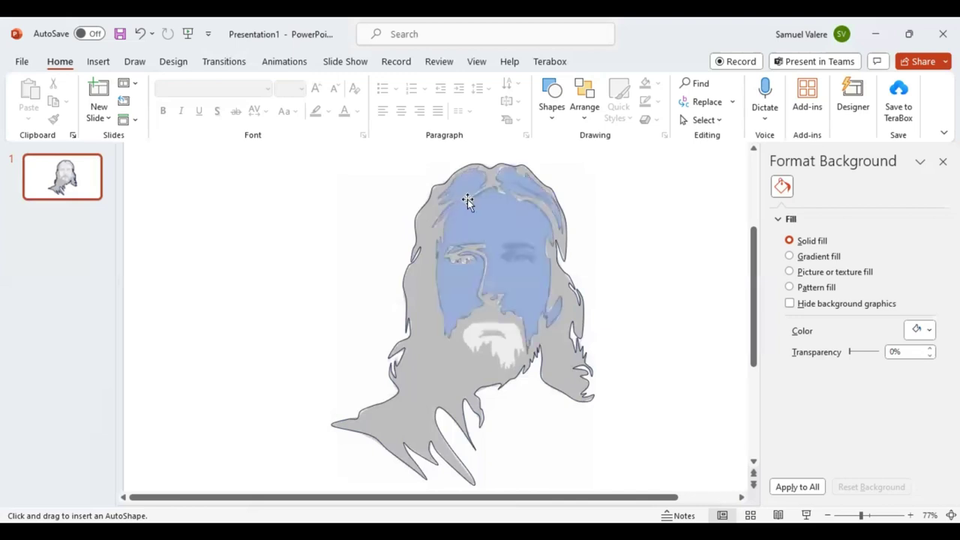
Close the face-and-hair freeform and set its fill transparency to 88%.
click(467, 199)
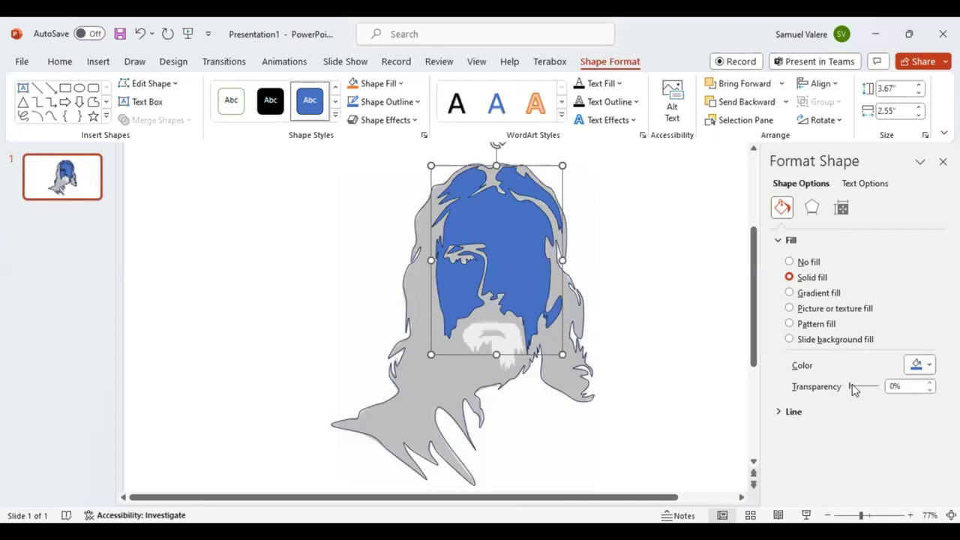
drag(851, 386, 878, 391)
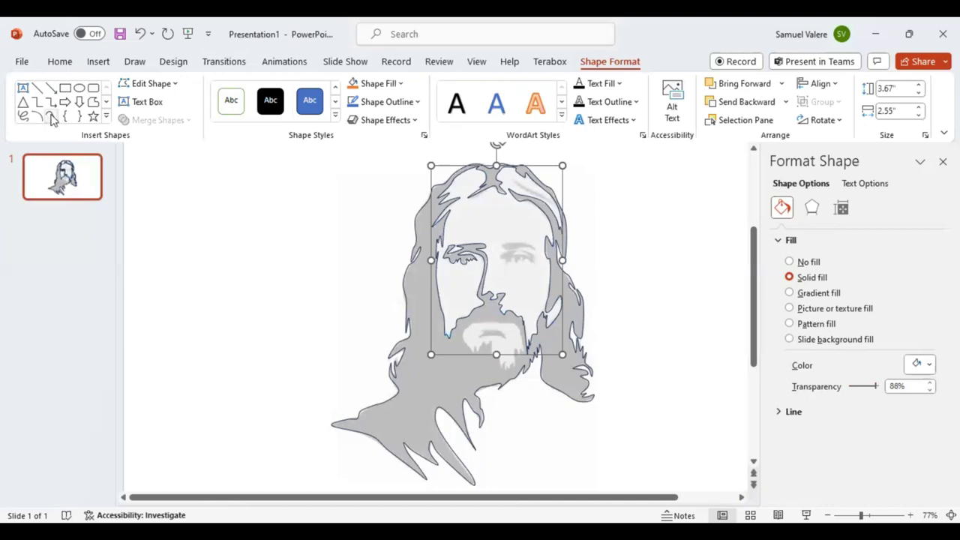
Trace a 0.49" by 0.8" freeform over the hair strand at the top right of the head.
click(51, 117)
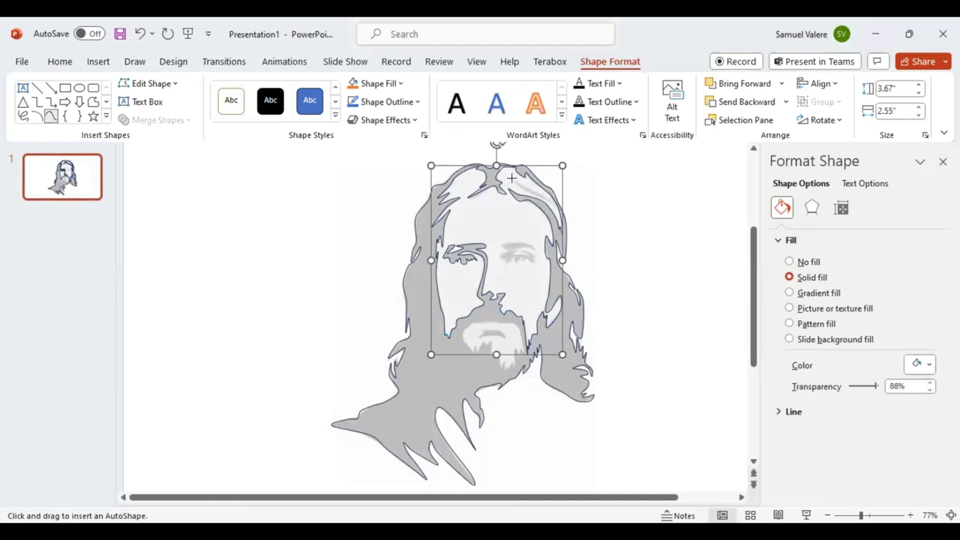
click(520, 183)
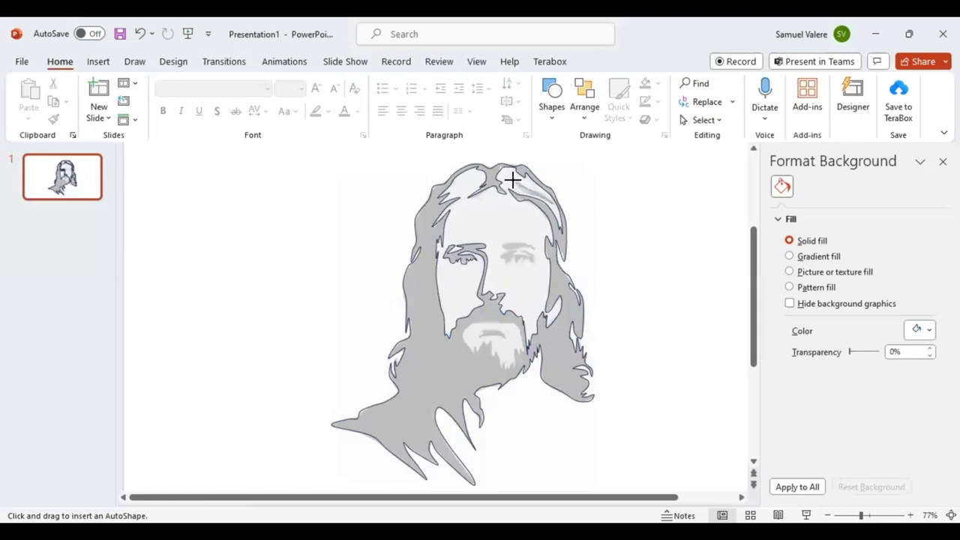
drag(512, 180, 512, 180)
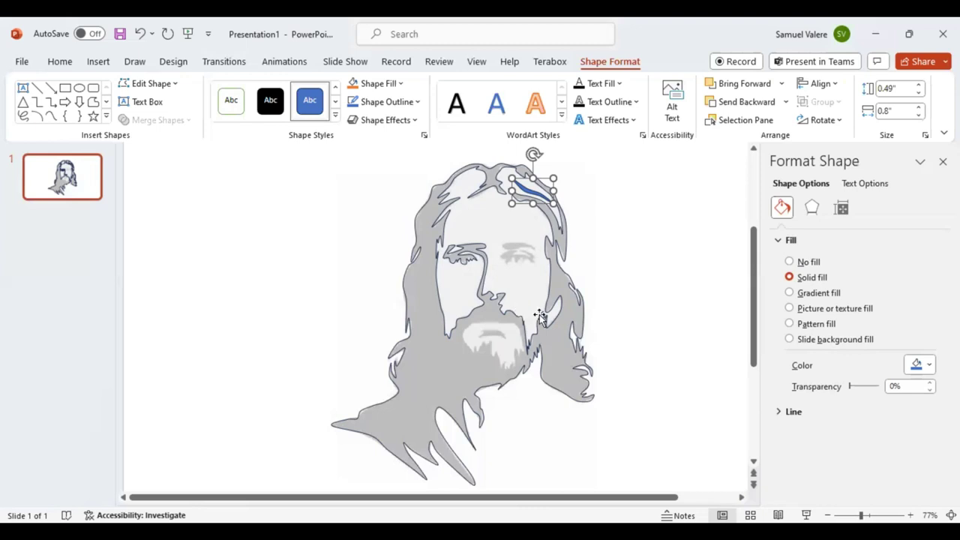
click(50, 117)
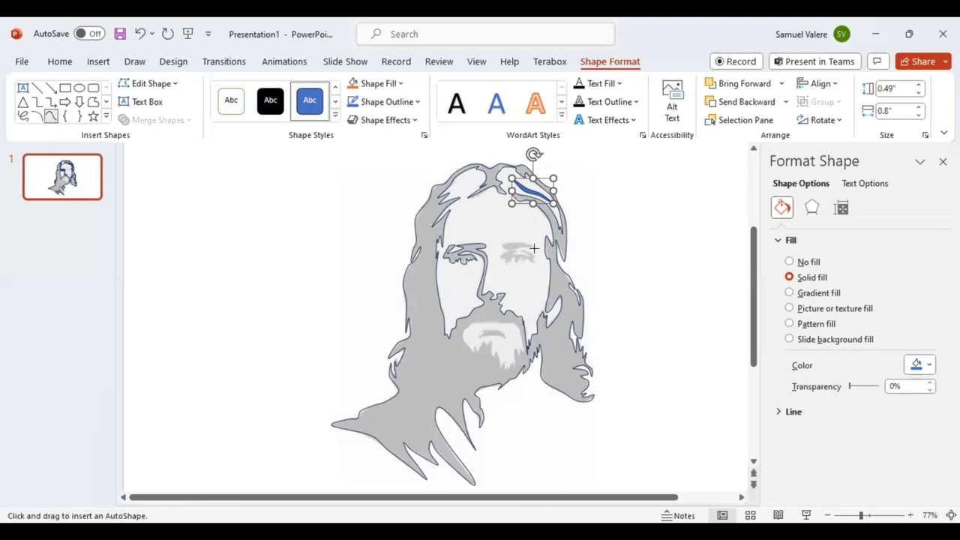
Trace the right eyebrow (0.29" by 0.68") and the right eye below it as freeform shapes.
key(Escape)
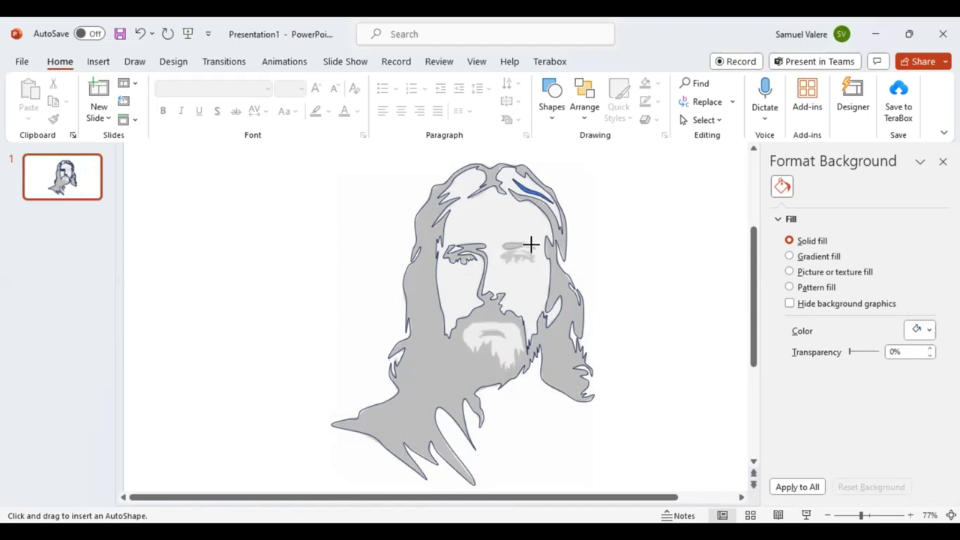
drag(530, 242, 533, 248)
click(534, 249)
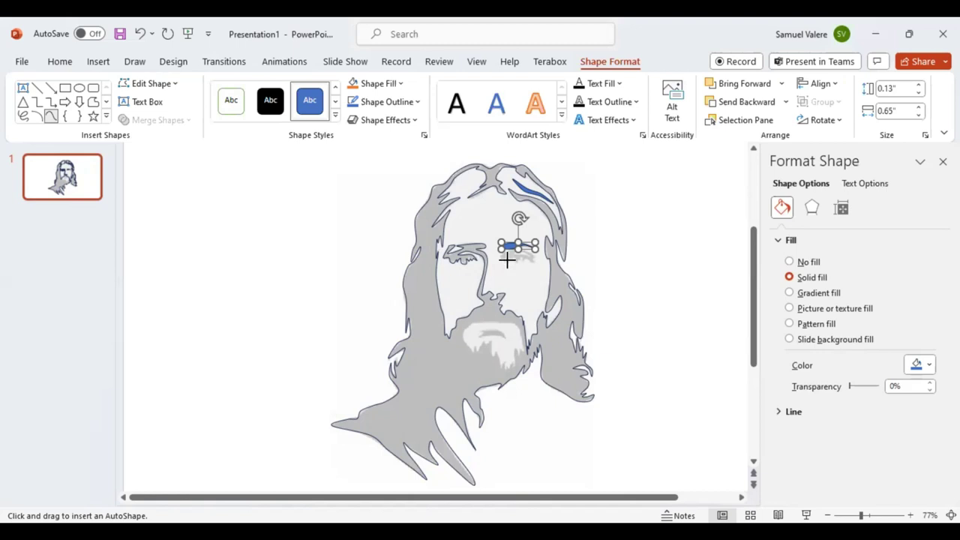
key(Escape)
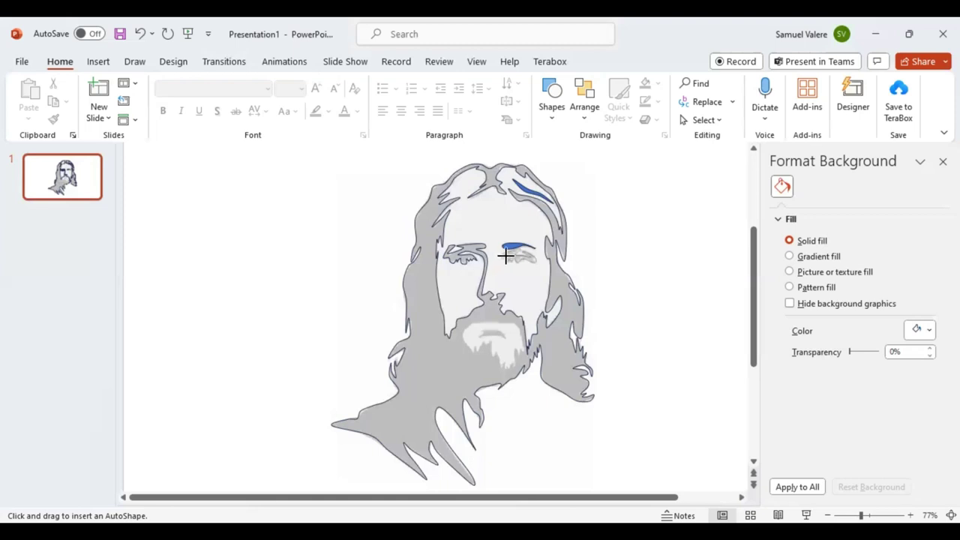
click(506, 261)
double_click(507, 262)
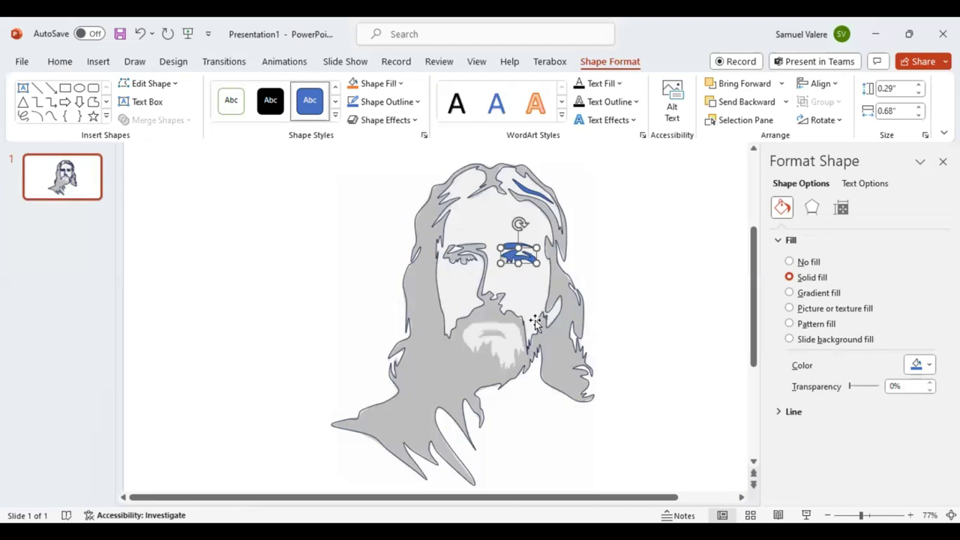
Trace the beard patch under the mouth as a 1" by 1.21" freeform with 94% fill transparency.
click(51, 118)
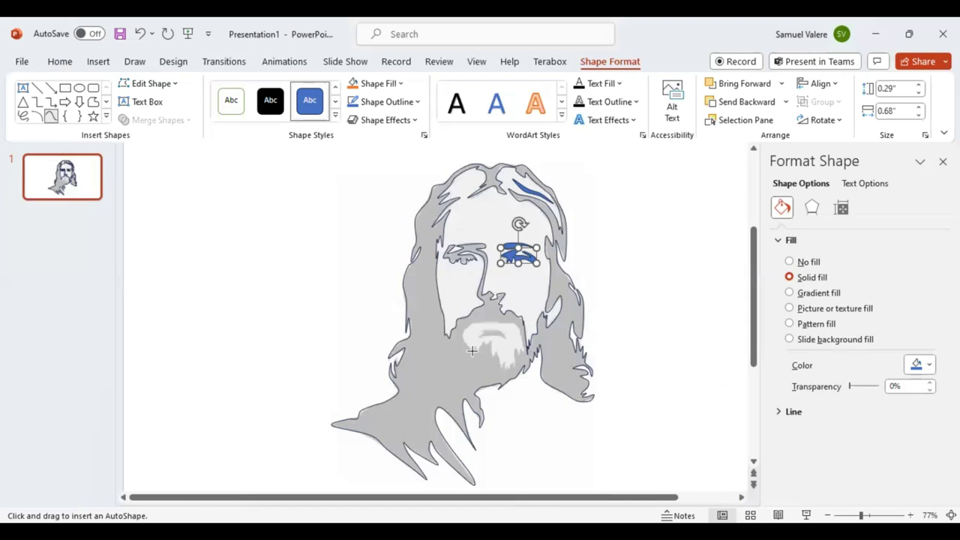
key(Escape)
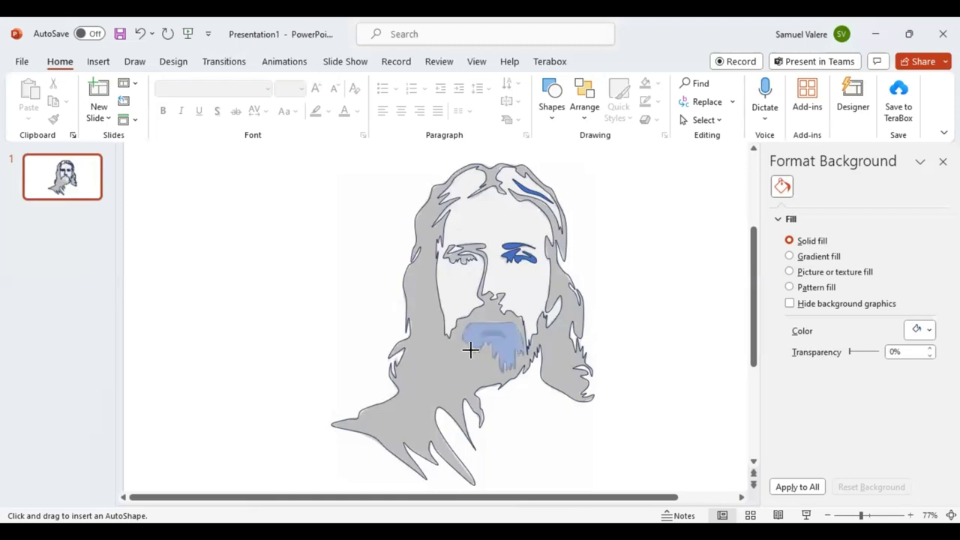
drag(471, 349, 472, 356)
click(470, 353)
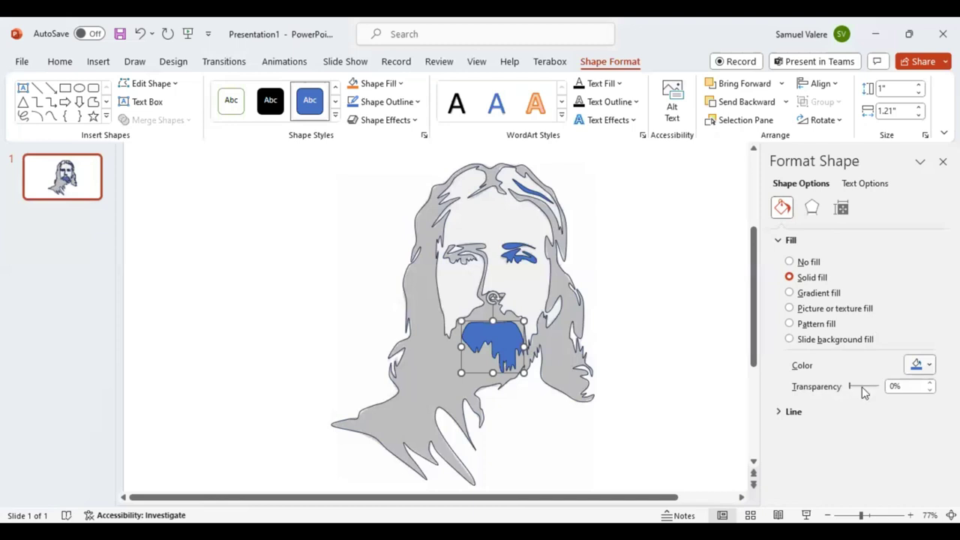
drag(863, 392, 881, 396)
click(51, 116)
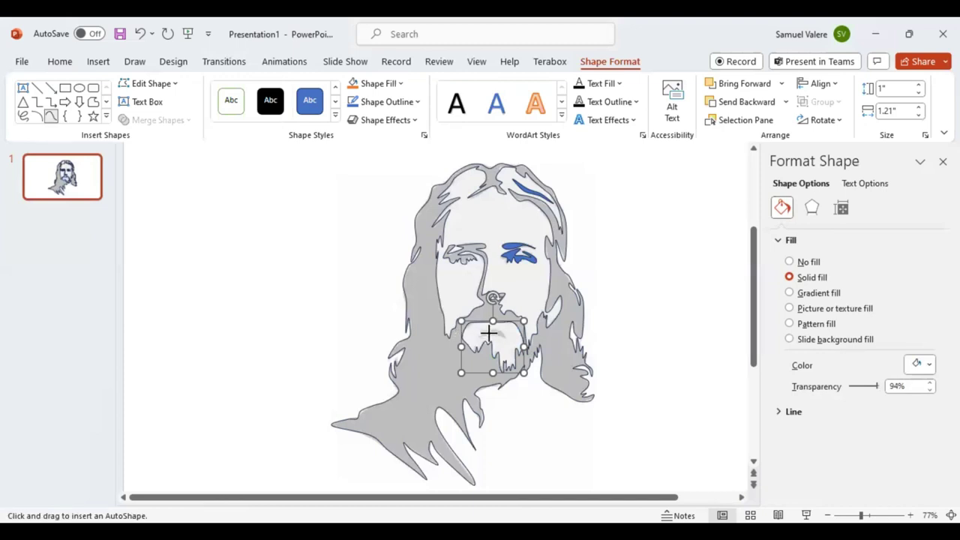
Trace a 0.18" by 0.58" freeform mouth shape under the moustache, then deselect it.
click(489, 332)
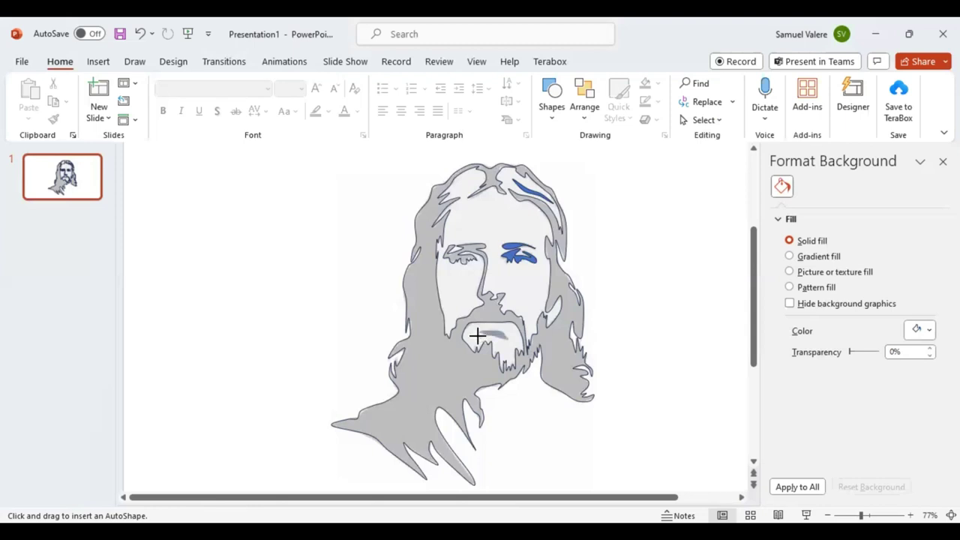
drag(477, 336, 477, 338)
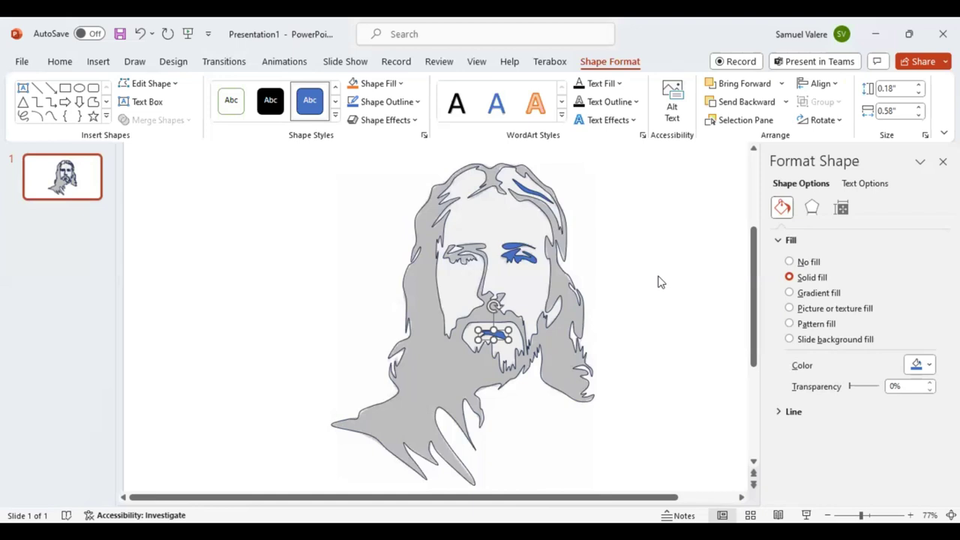
key(Escape)
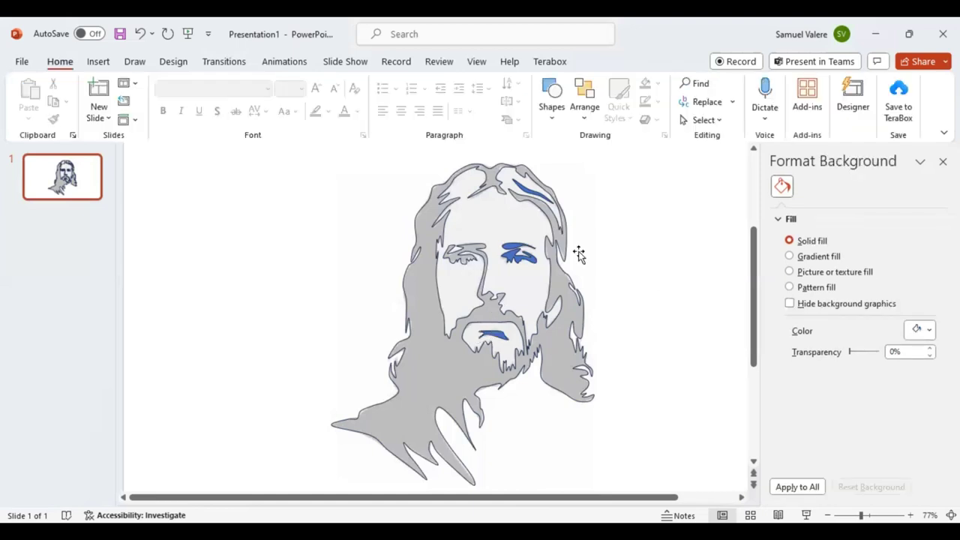
Paste the reference portrait, shrink it left of the tracing, and undo its 70% transparency.
key(ctrl+v)
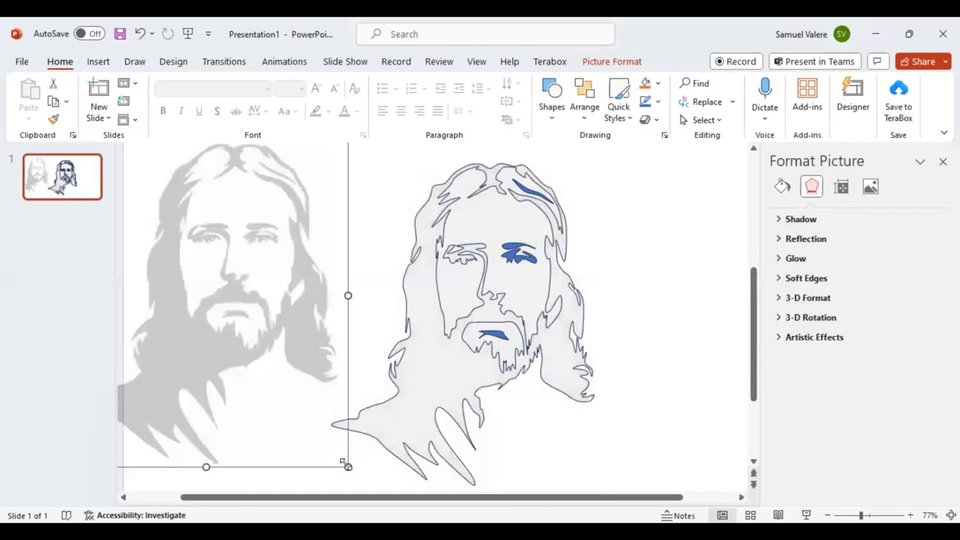
mouse_move(344, 463)
mouse_down()
mouse_move(256, 288)
mouse_move(232, 292)
mouse_up()
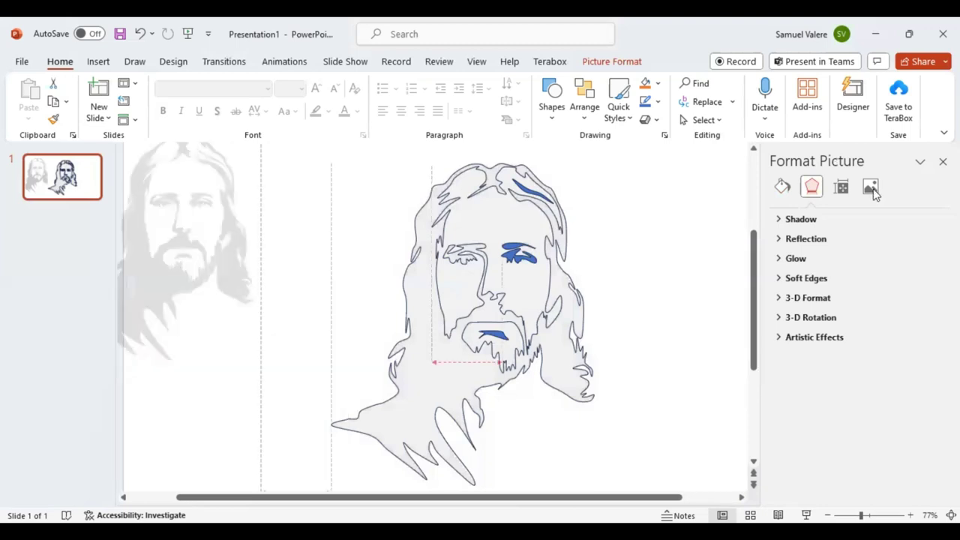
click(872, 188)
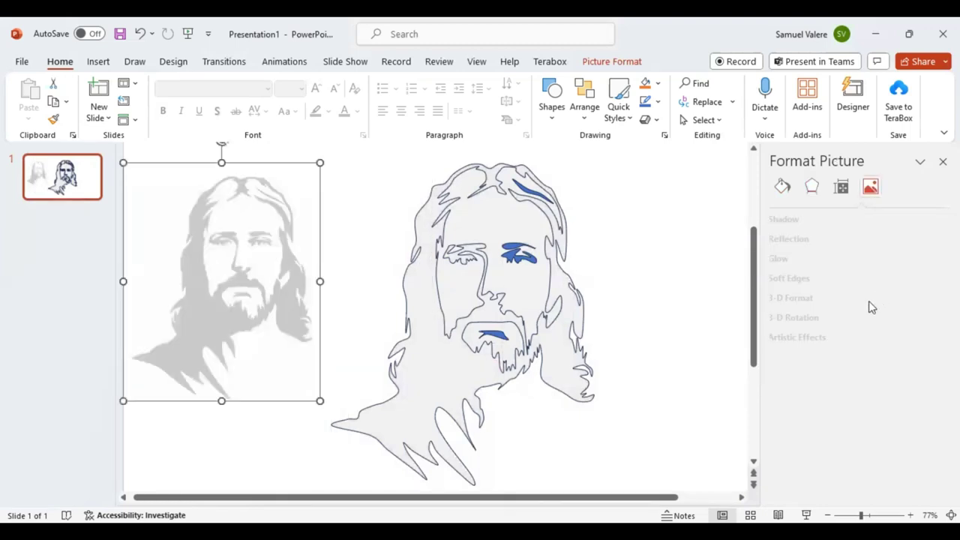
key(ctrl+z)
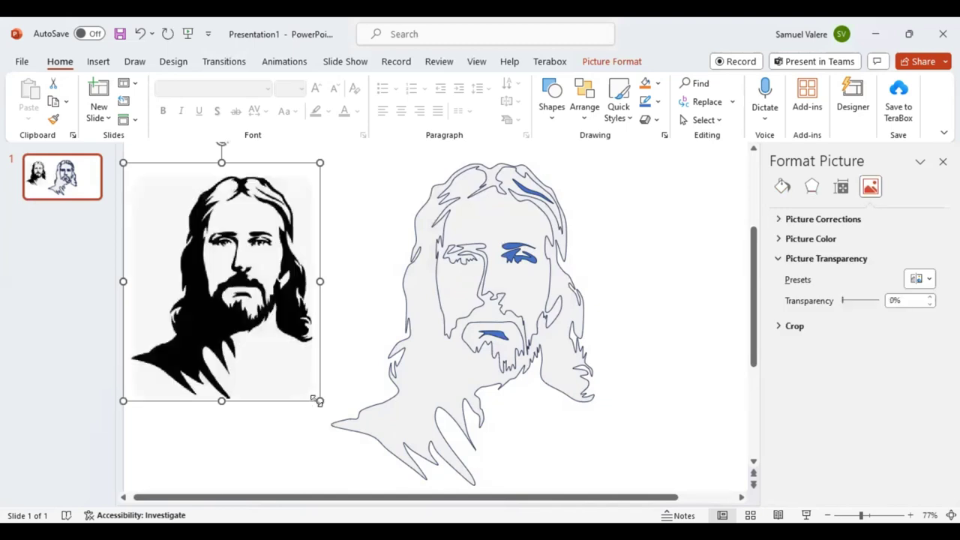
drag(315, 400, 277, 349)
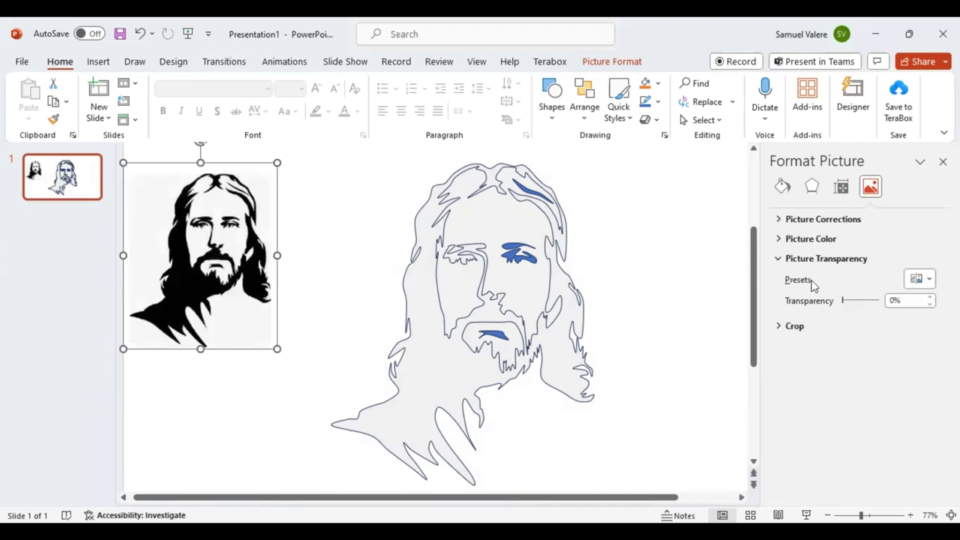
key(Tab)
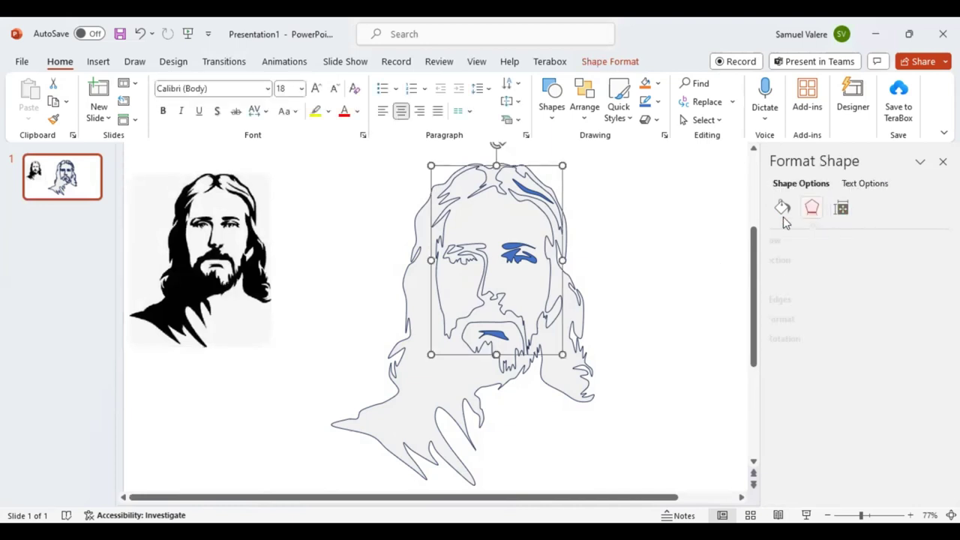
Set the face shape's fill transparency to 0% and duplicate the small blue eye shape.
click(782, 208)
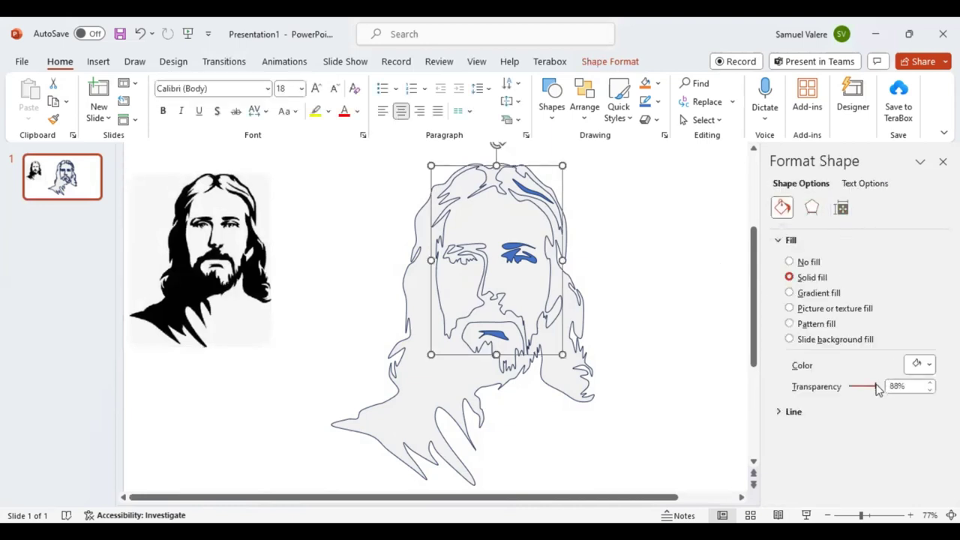
drag(876, 386, 847, 387)
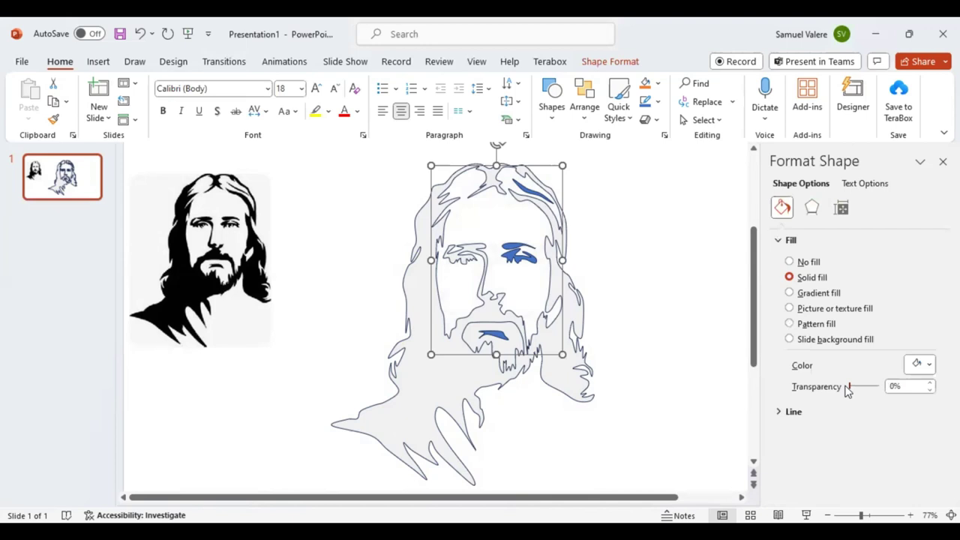
click(529, 259)
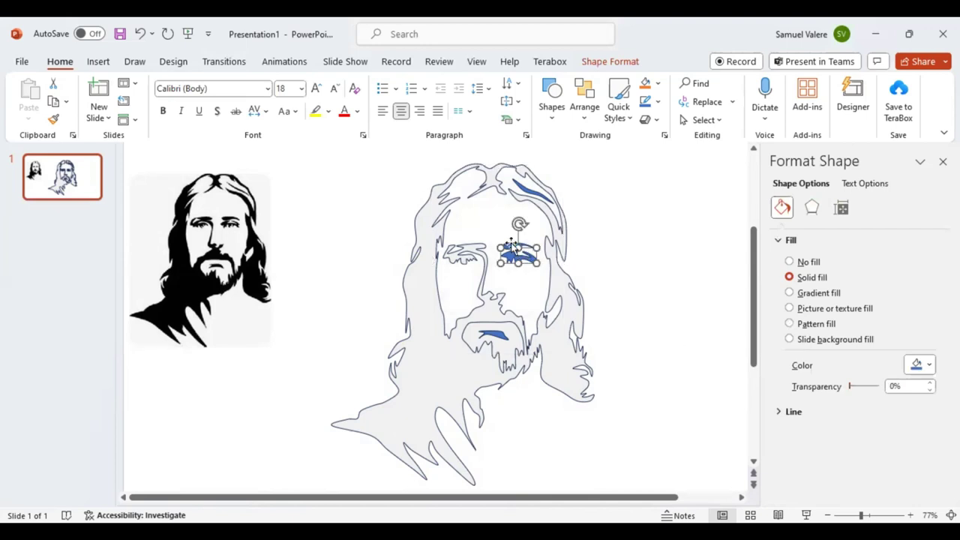
key(ctrl+d)
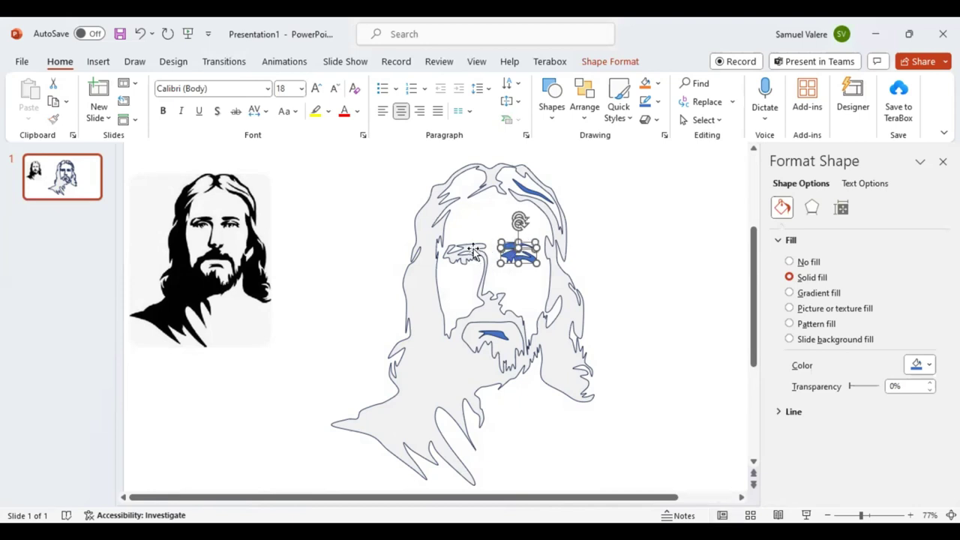
shift+click(472, 251)
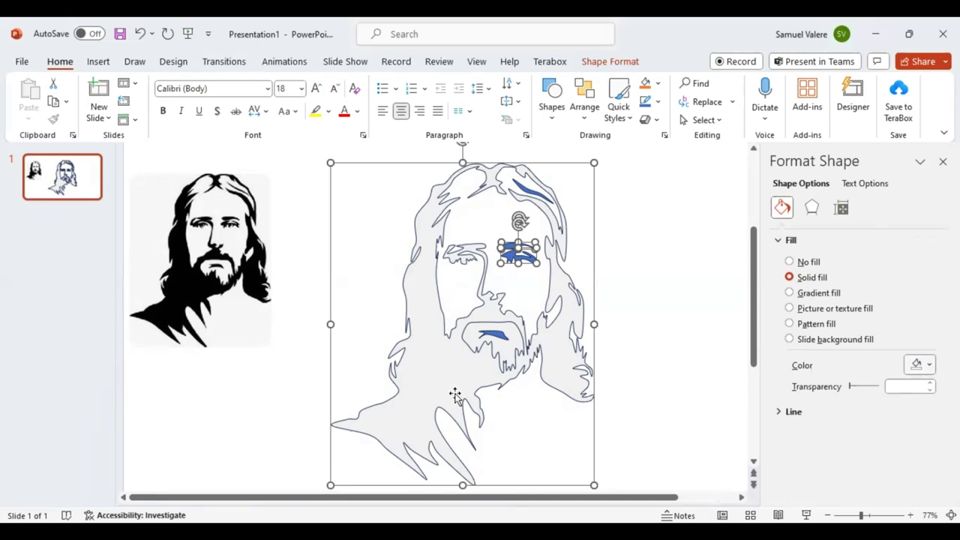
Fill the eye shape black and make the large portrait outline shape 0% transparent.
key(F4)
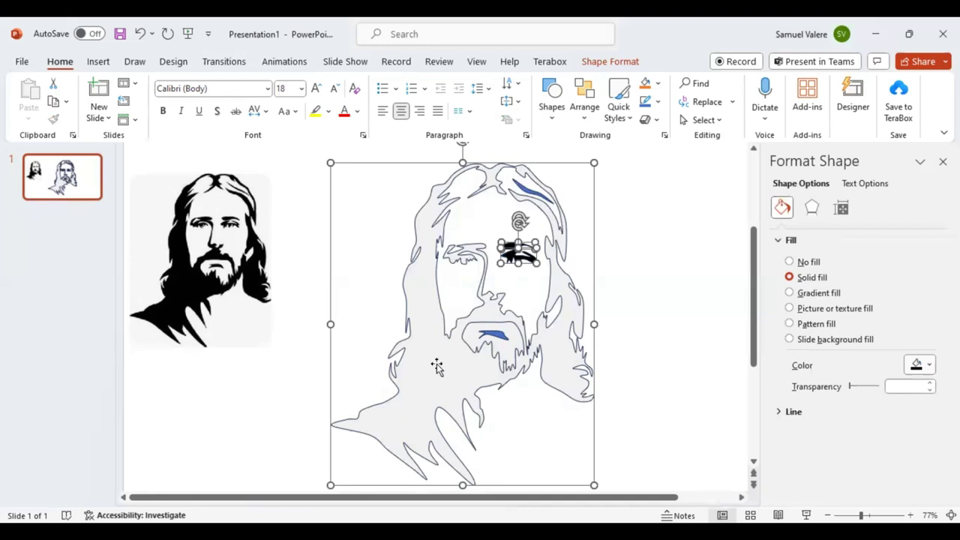
click(434, 362)
key(Tab)
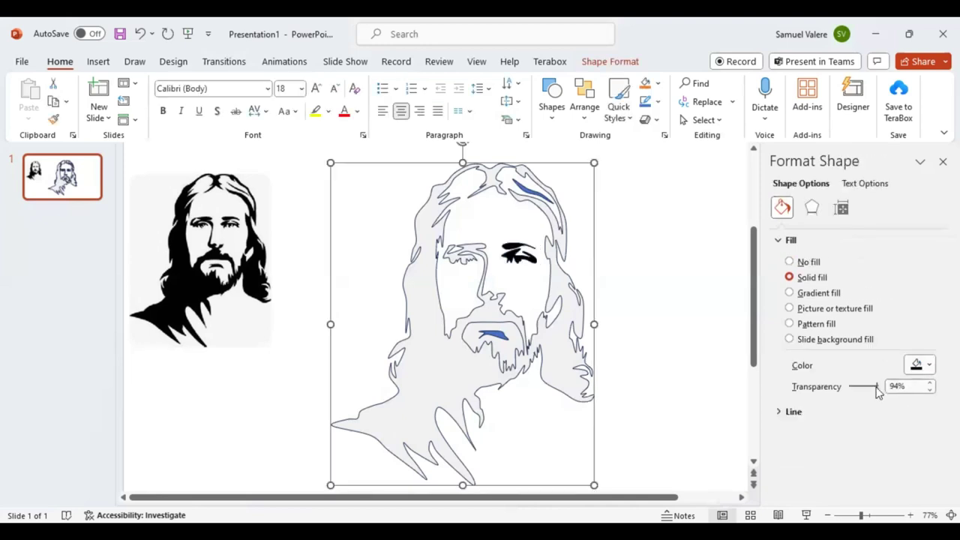
drag(875, 389, 802, 397)
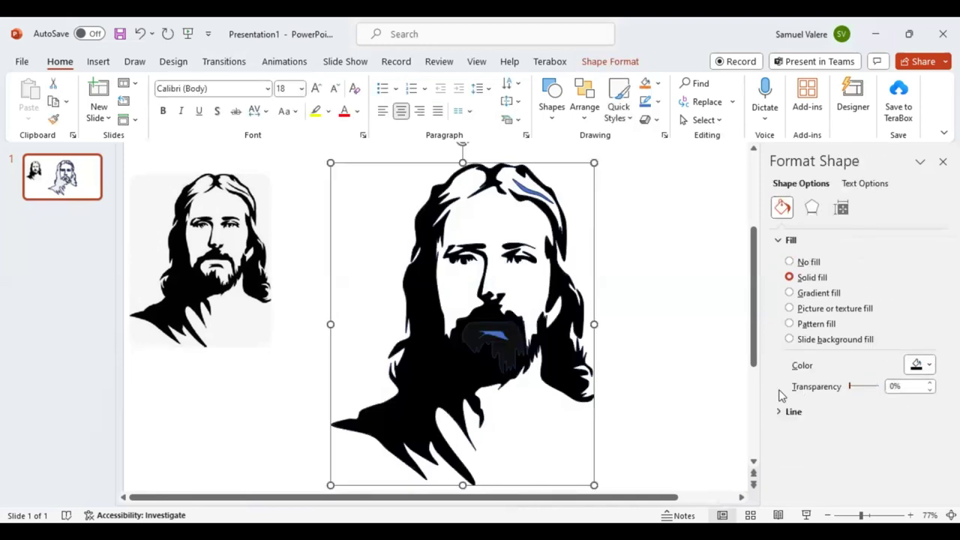
Make the beard shape fully opaque at 0%, then marquee-select all the portrait shapes.
click(497, 335)
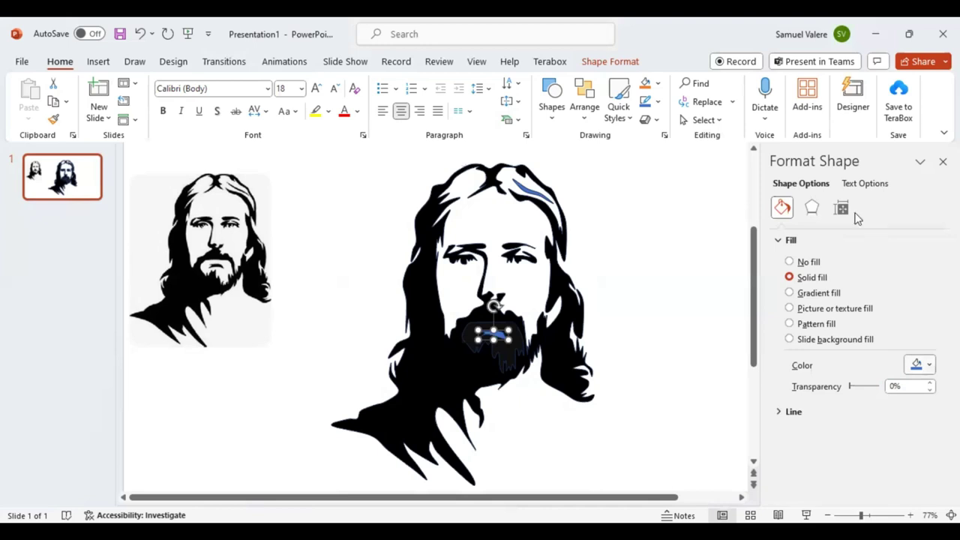
click(510, 362)
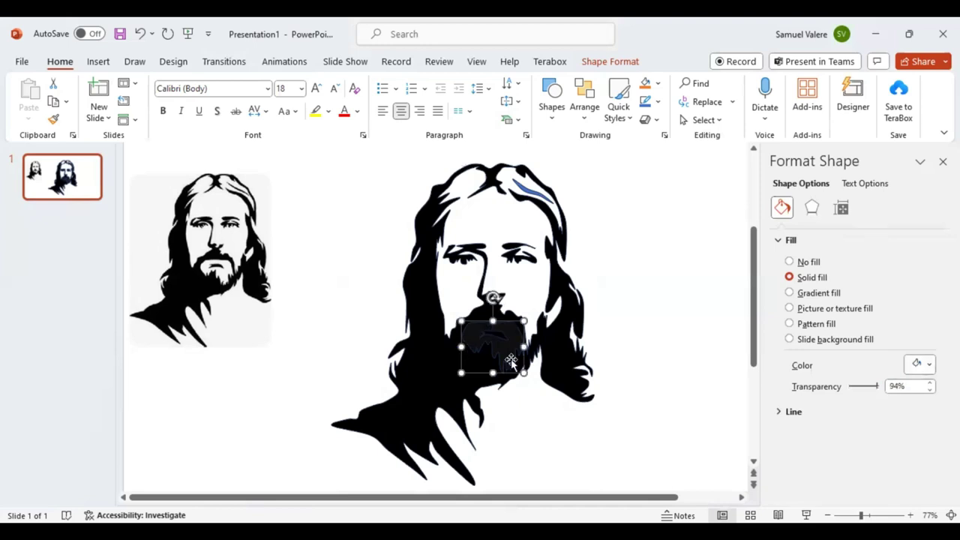
drag(877, 386, 836, 390)
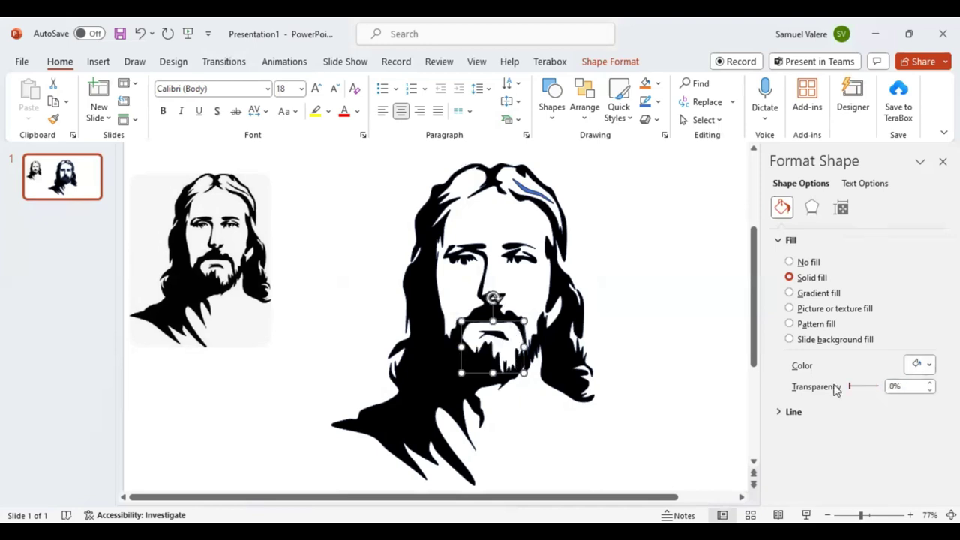
click(523, 188)
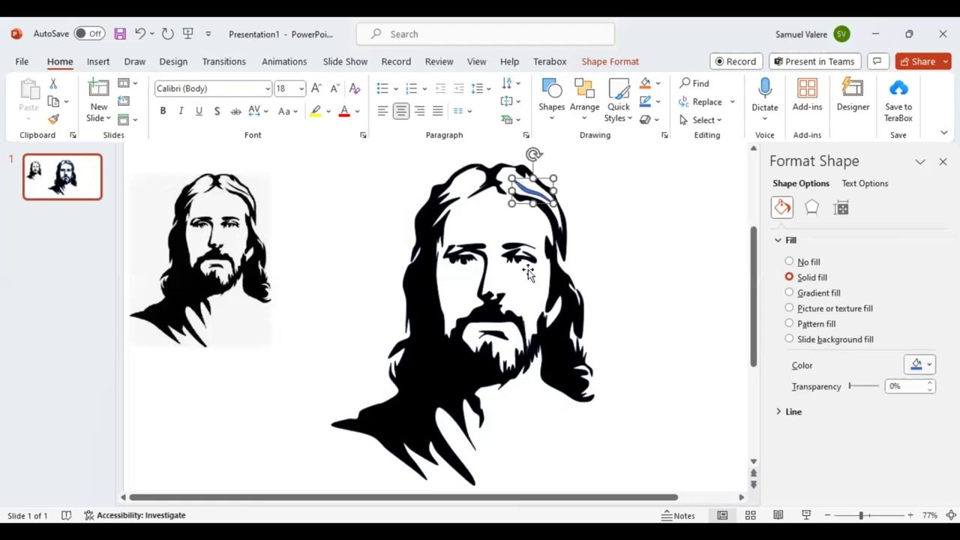
click(354, 163)
mouse_move(646, 444)
mouse_down()
mouse_move(650, 478)
mouse_move(652, 469)
mouse_up()
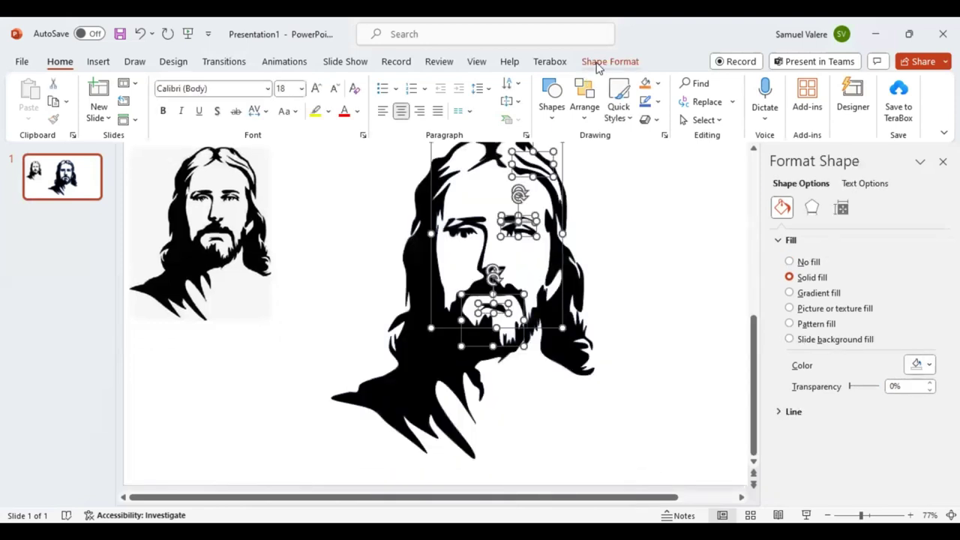
Set the selected portrait shapes' Shape Outline to No Outline.
click(600, 63)
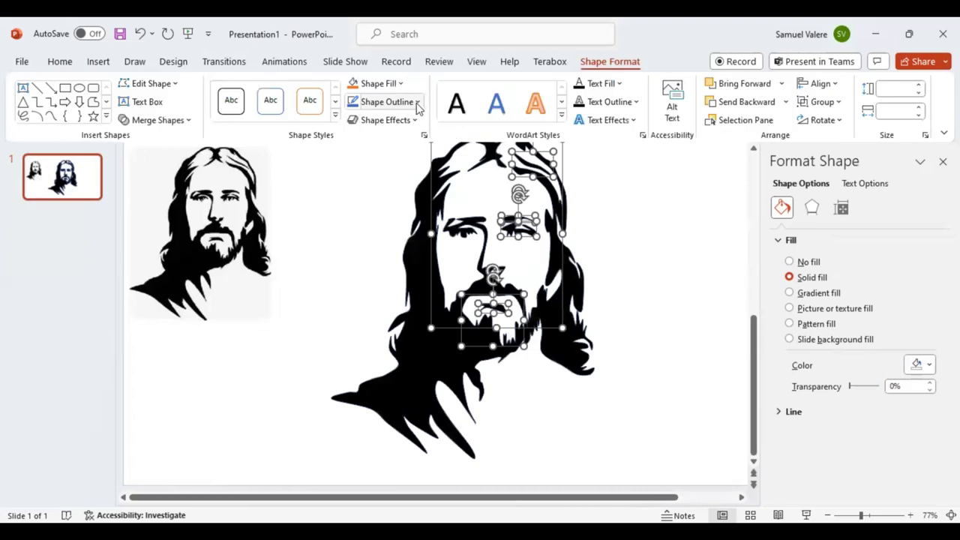
click(418, 104)
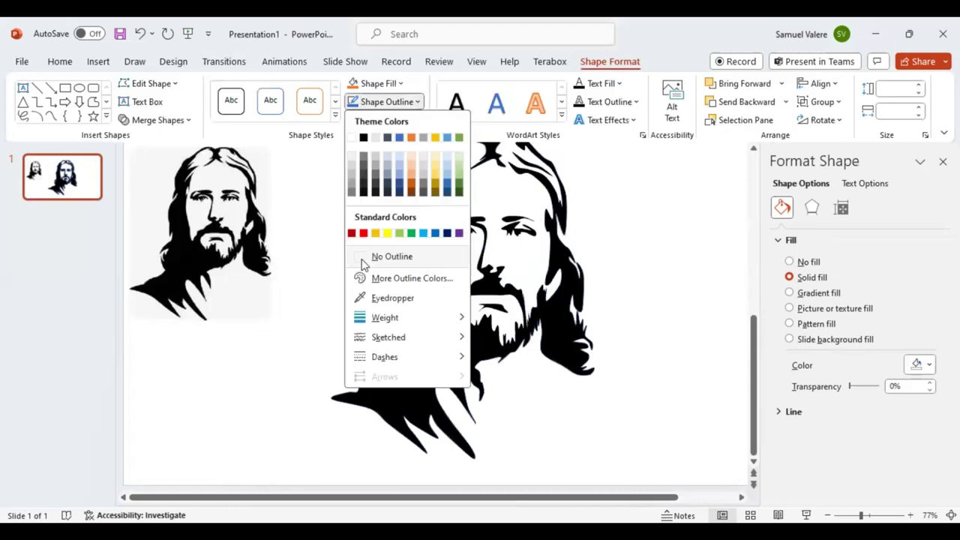
click(413, 392)
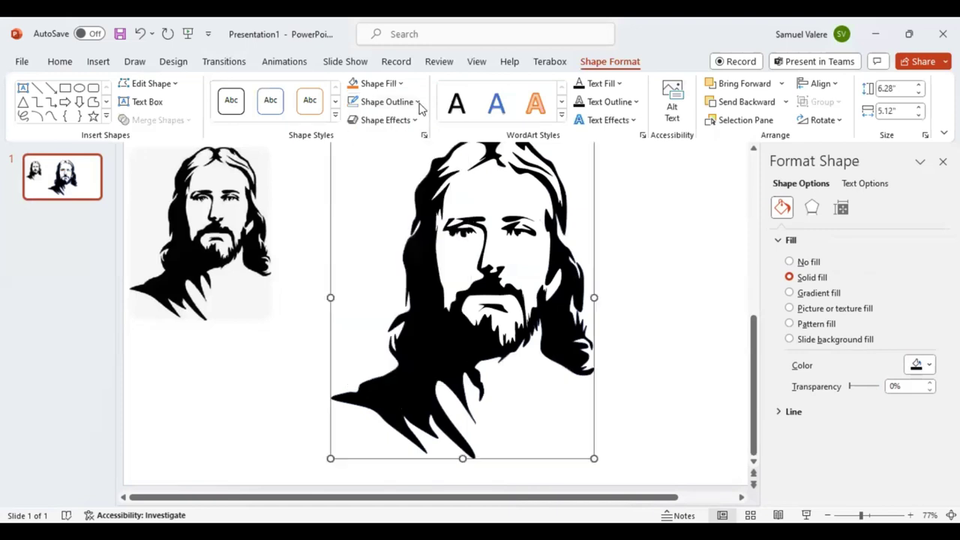